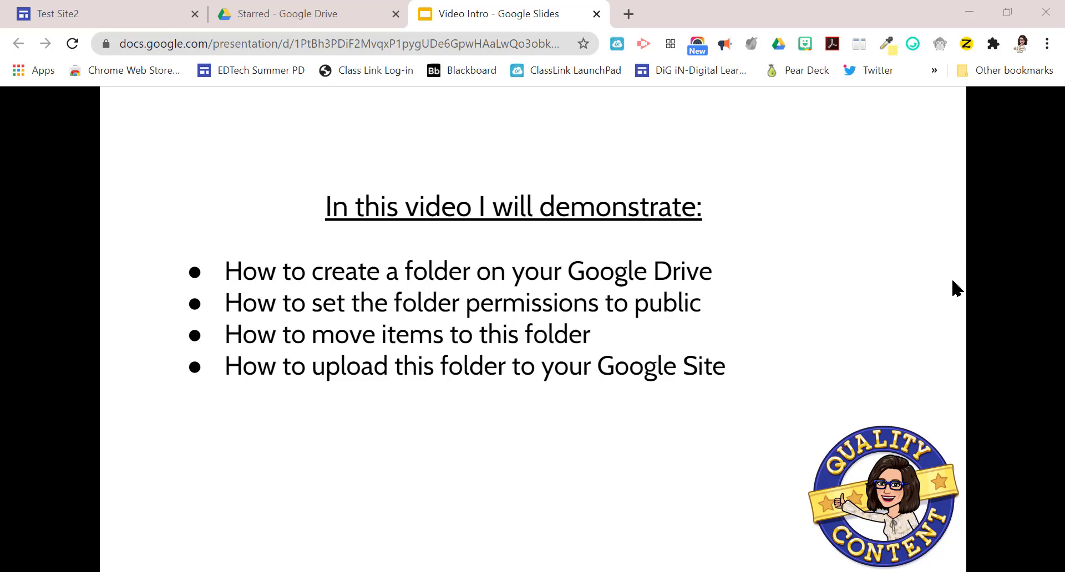
- Switch to Google Drive and create a new folder named "Lesson Plans for Website"
click(956, 291)
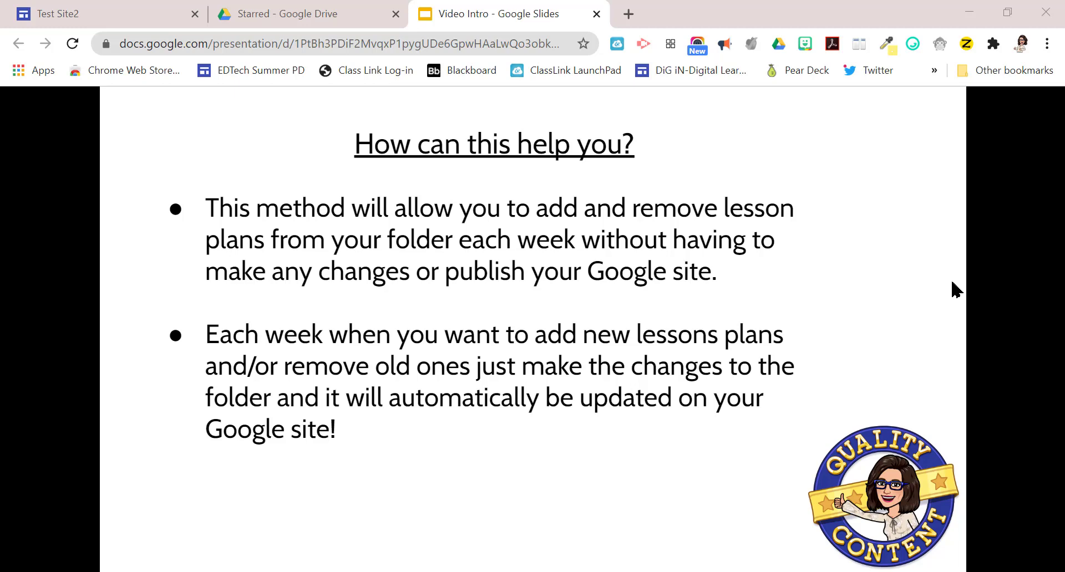
click(327, 24)
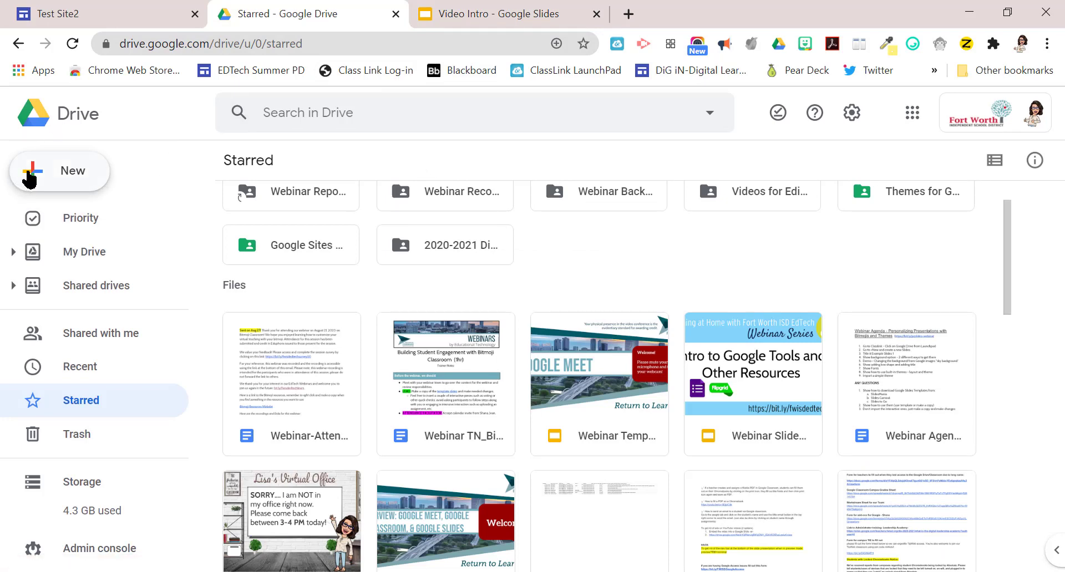
click(29, 175)
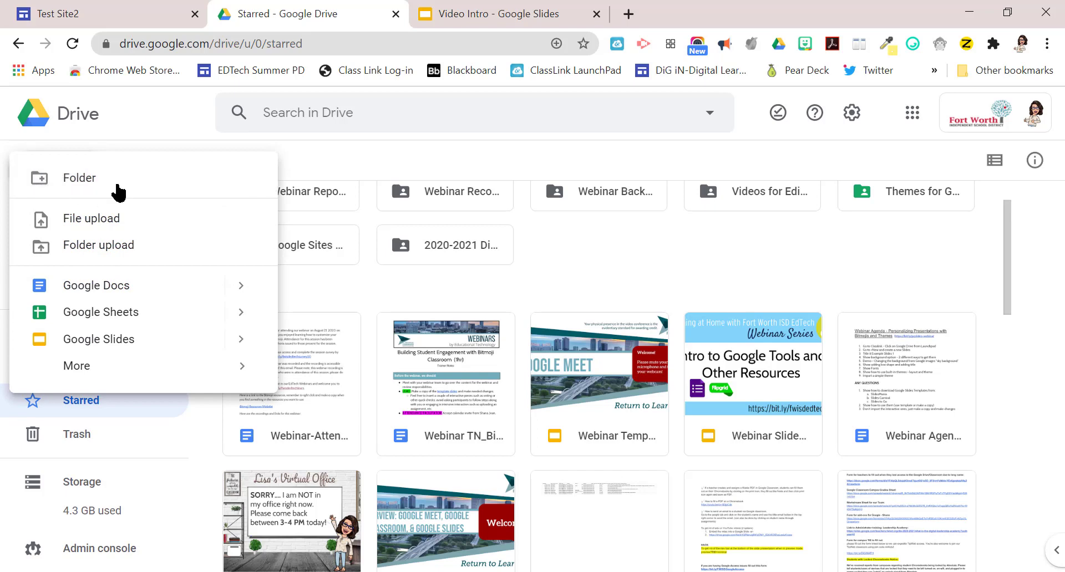
click(141, 187)
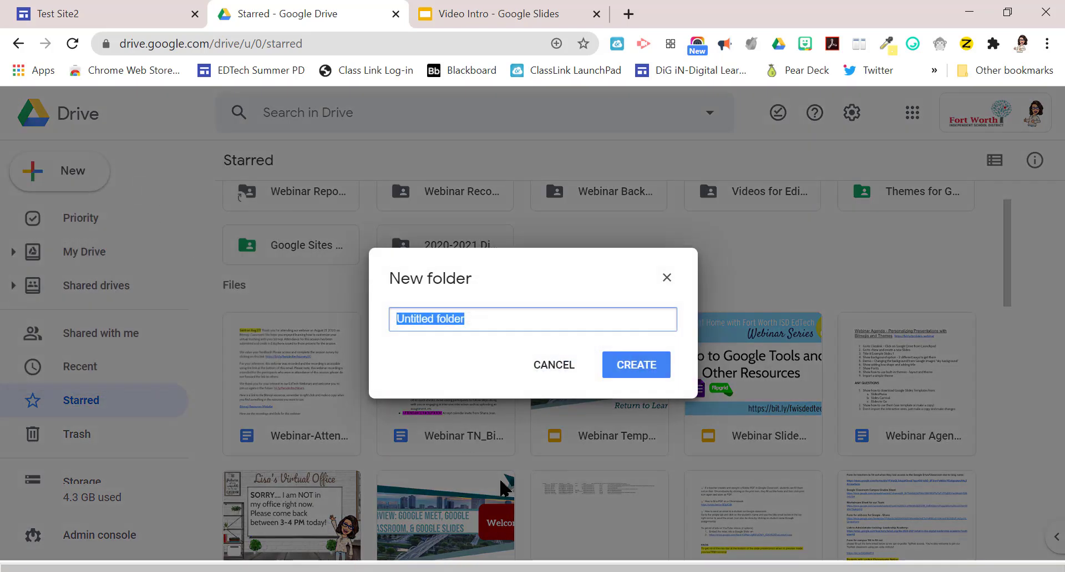
text(L)
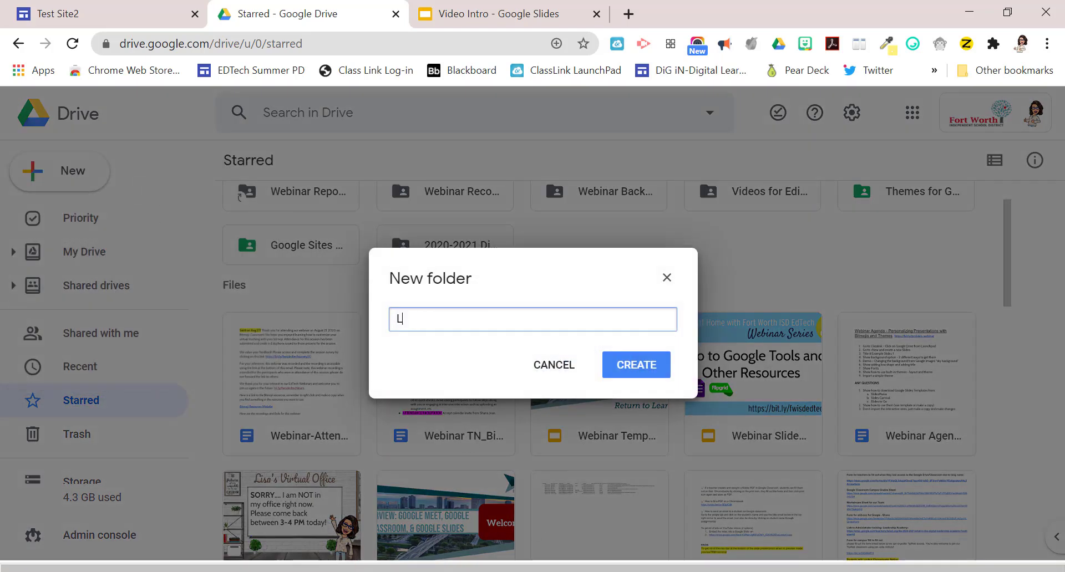
text(esson Plan)
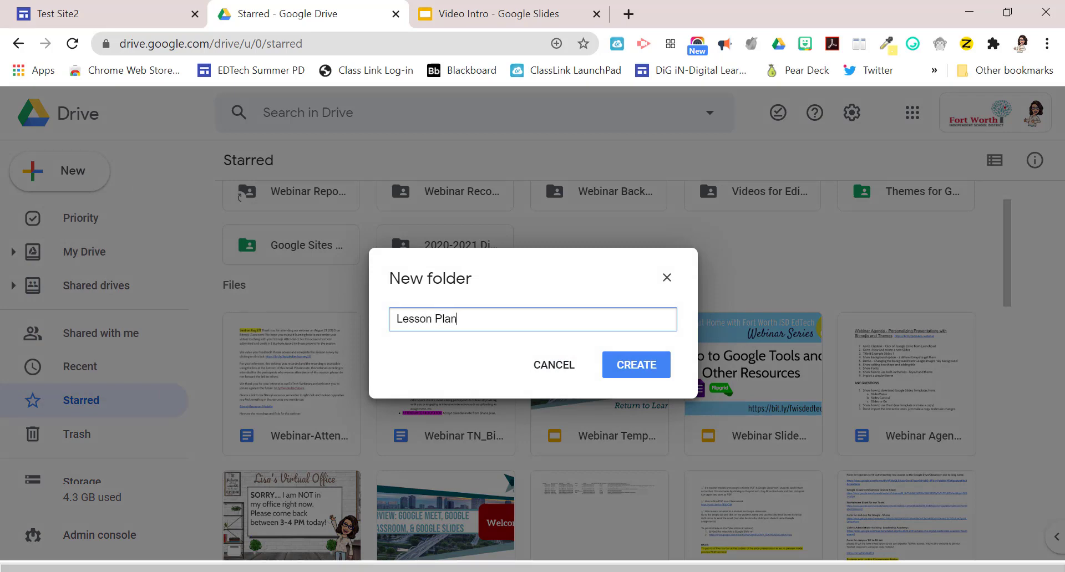
text(s for Website)
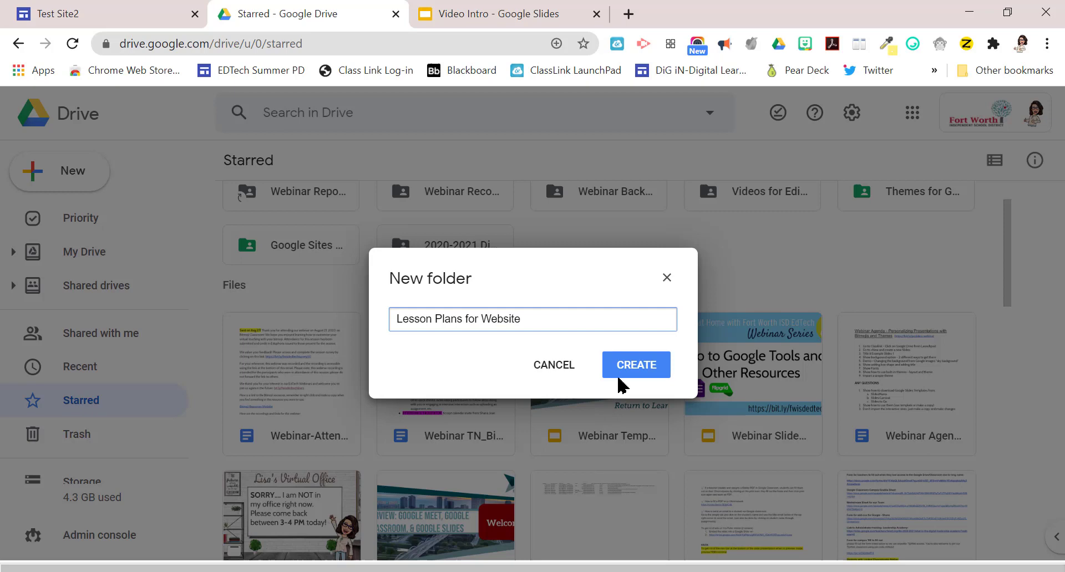
click(632, 371)
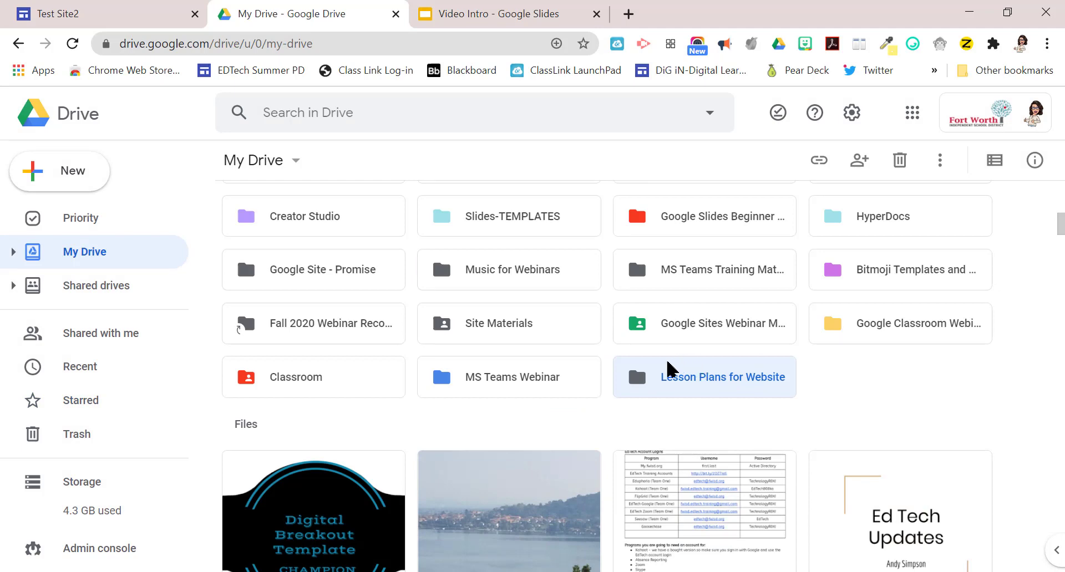
- Change the color of the "Lesson Plans for Website" folder to orange
right_click(694, 386)
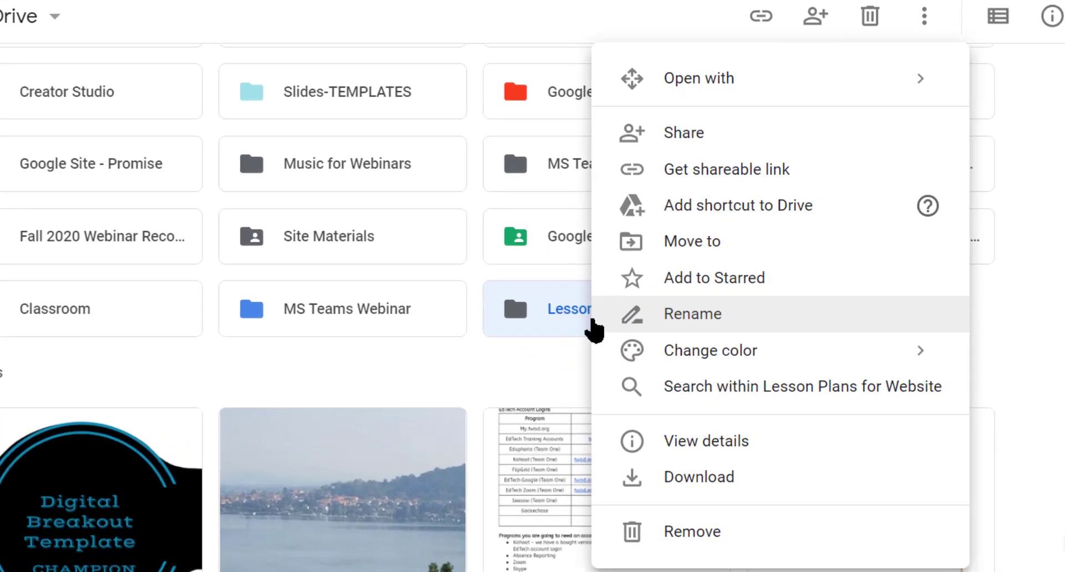
mouse_move(685, 363)
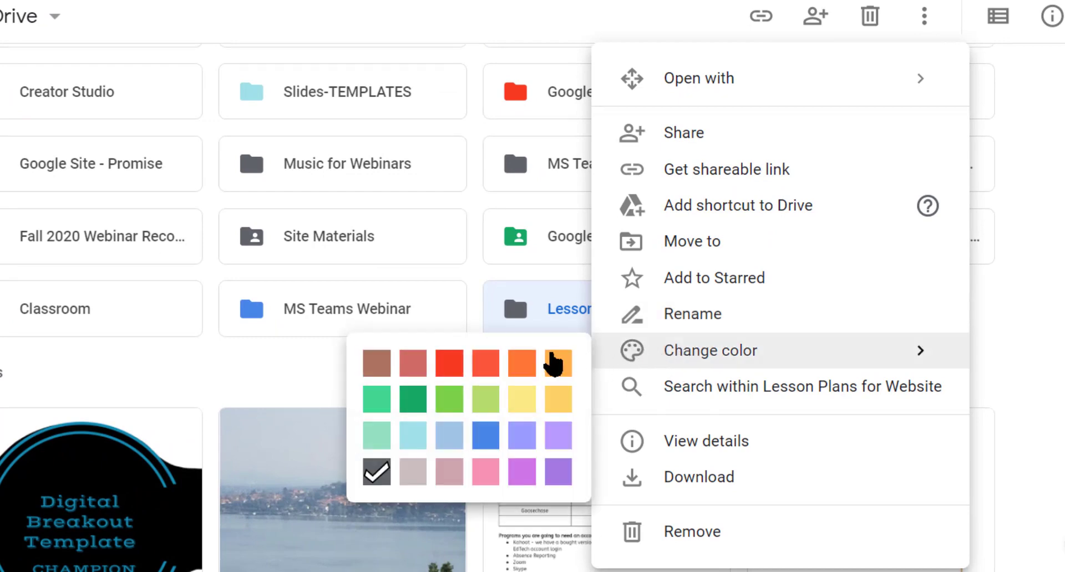
click(520, 366)
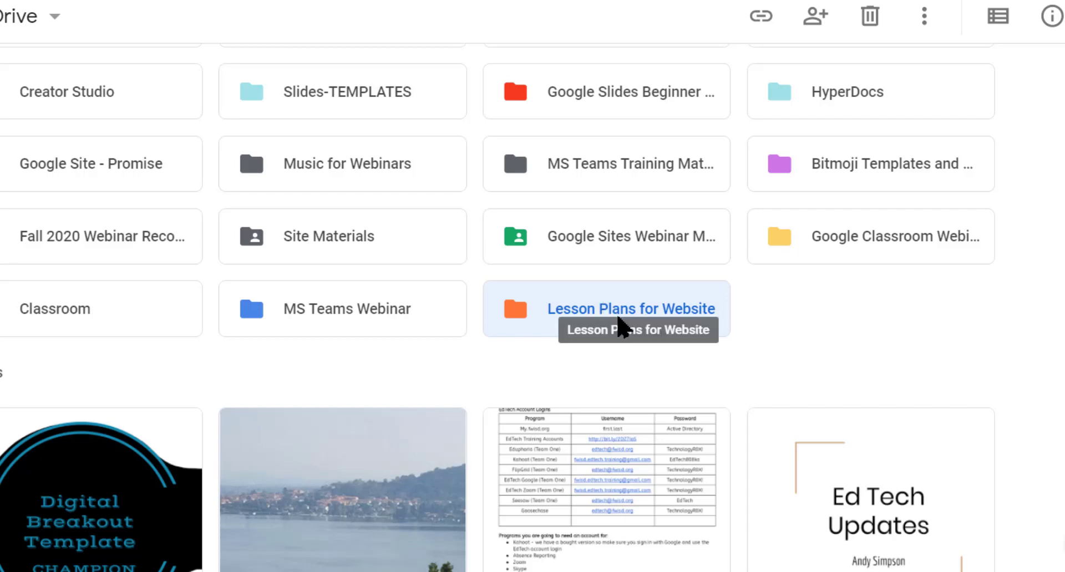
- Set the link access of the "Lesson Plans for Website" folder to "Anyone with the link"
right_click(630, 304)
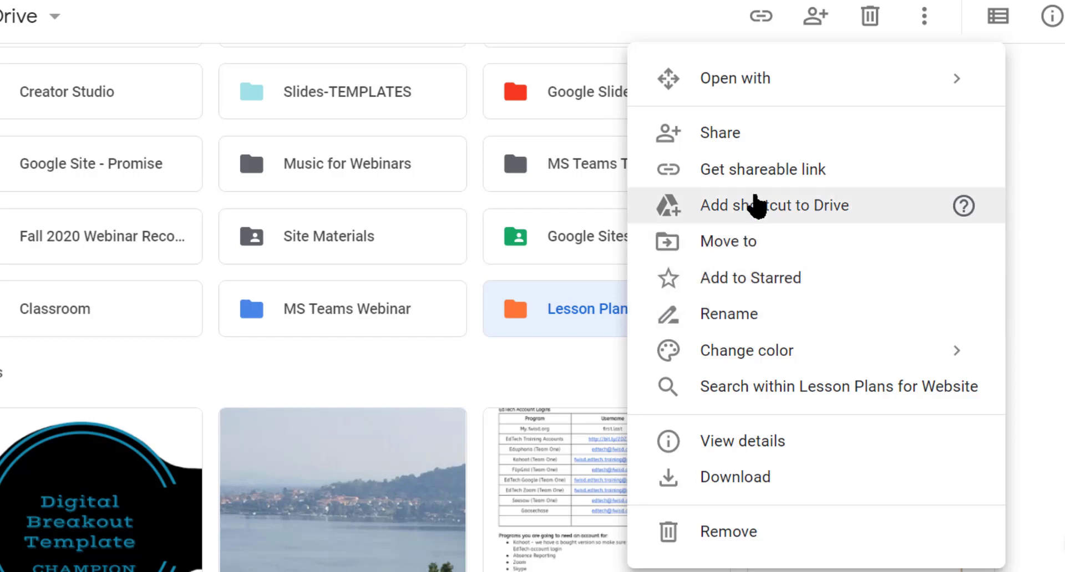
click(758, 177)
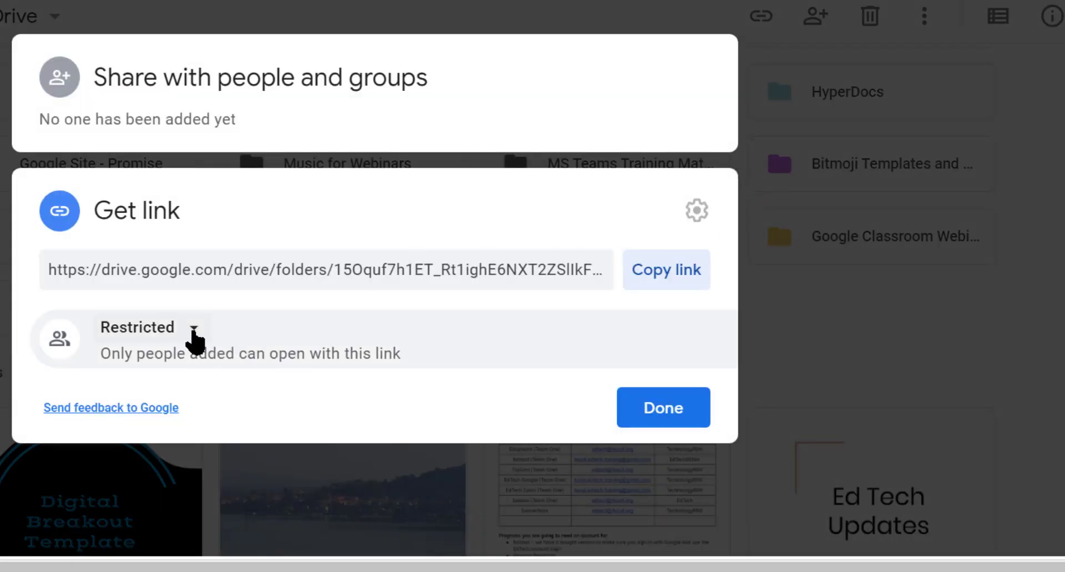
click(191, 331)
click(208, 284)
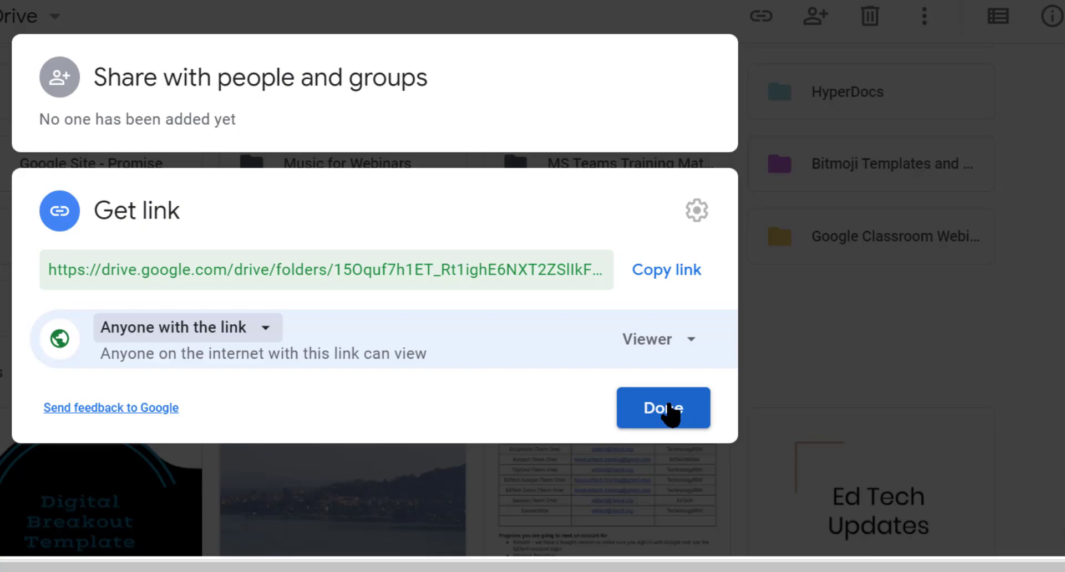
click(670, 416)
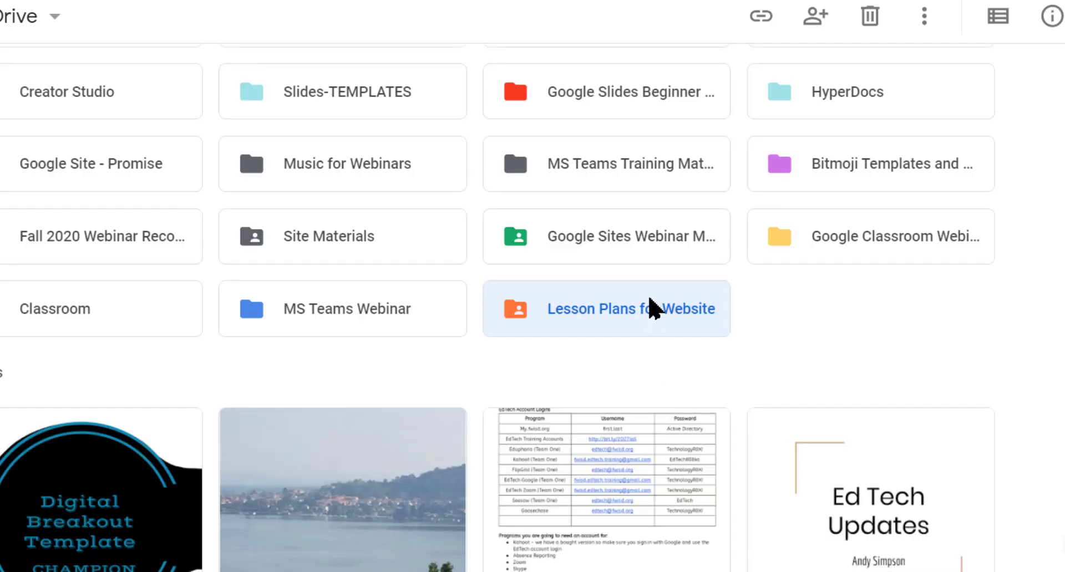
- Add the "Lesson Plans for Website" folder to Starred and show the starred items
right_click(652, 308)
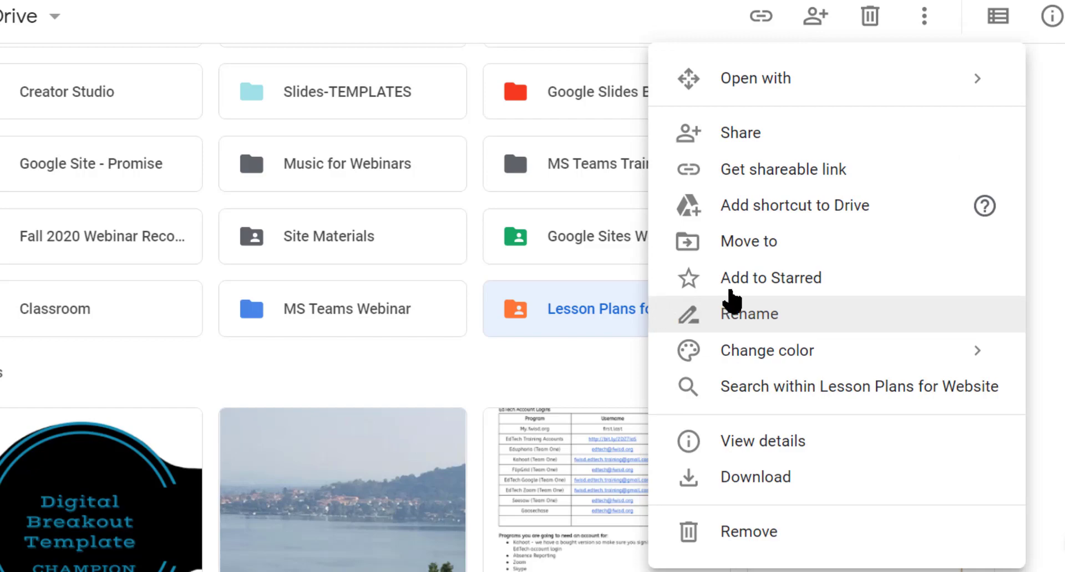
click(730, 285)
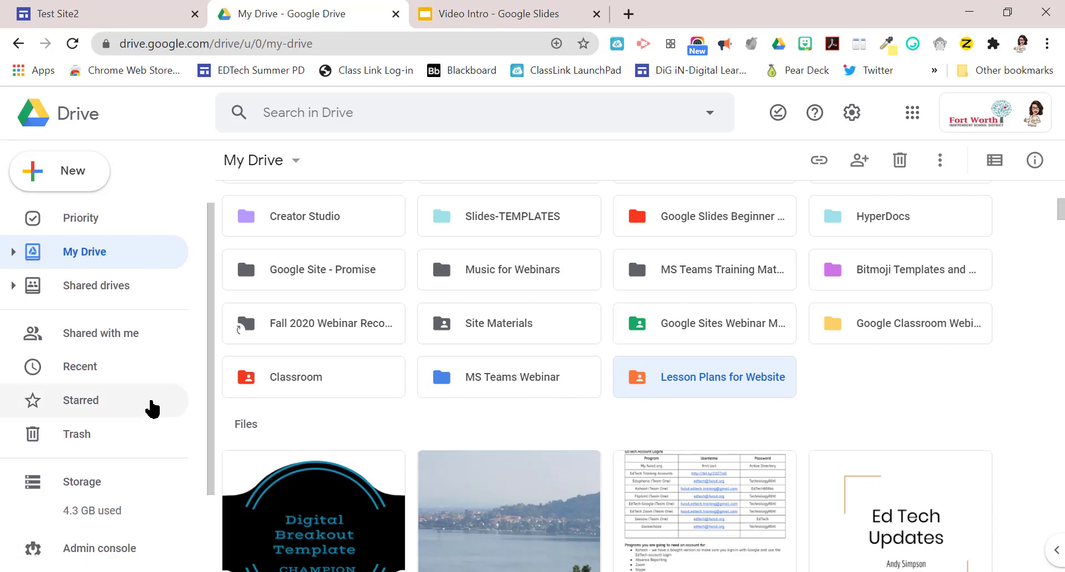
click(119, 408)
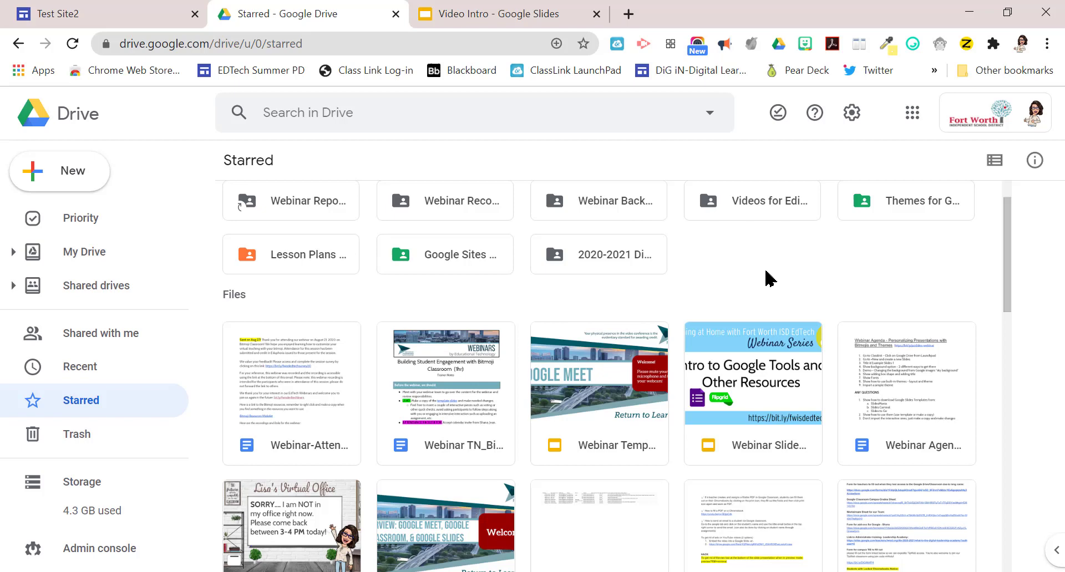
- Move the two starred Lesson Plan documents, including "Lesson Plan 9-14 to 9-18", into "Lesson Plans for Website" and accept the access change
scroll(766, 277, down, 3)
scroll(766, 277, down, 4)
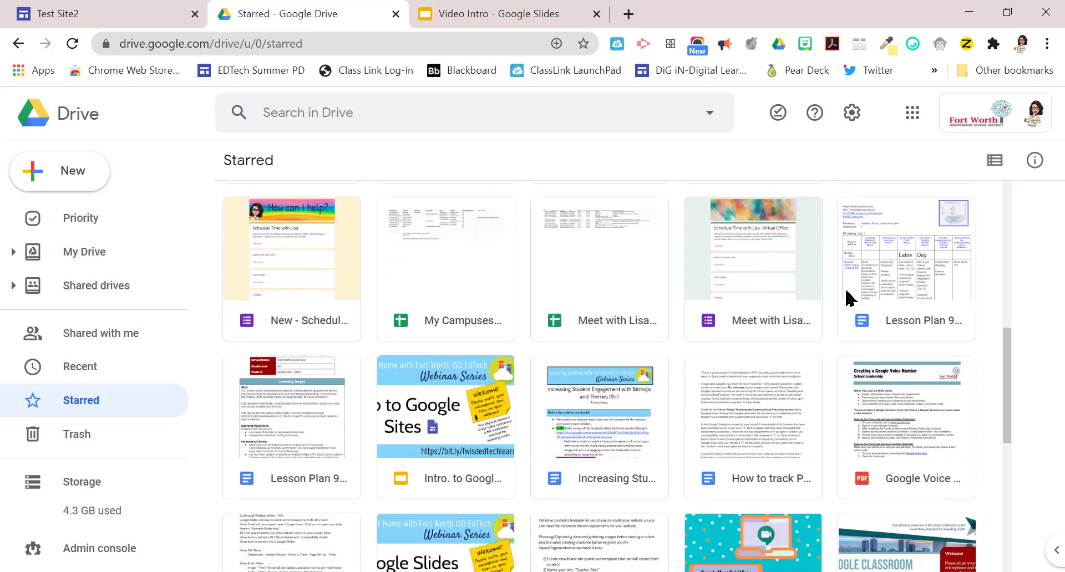
click(900, 283)
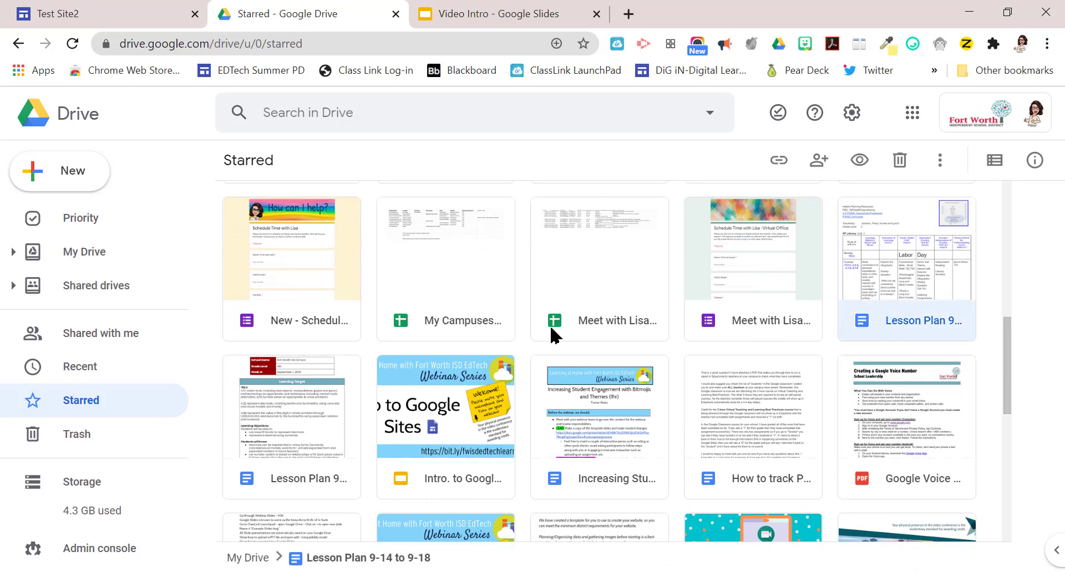
ctrl+click(283, 425)
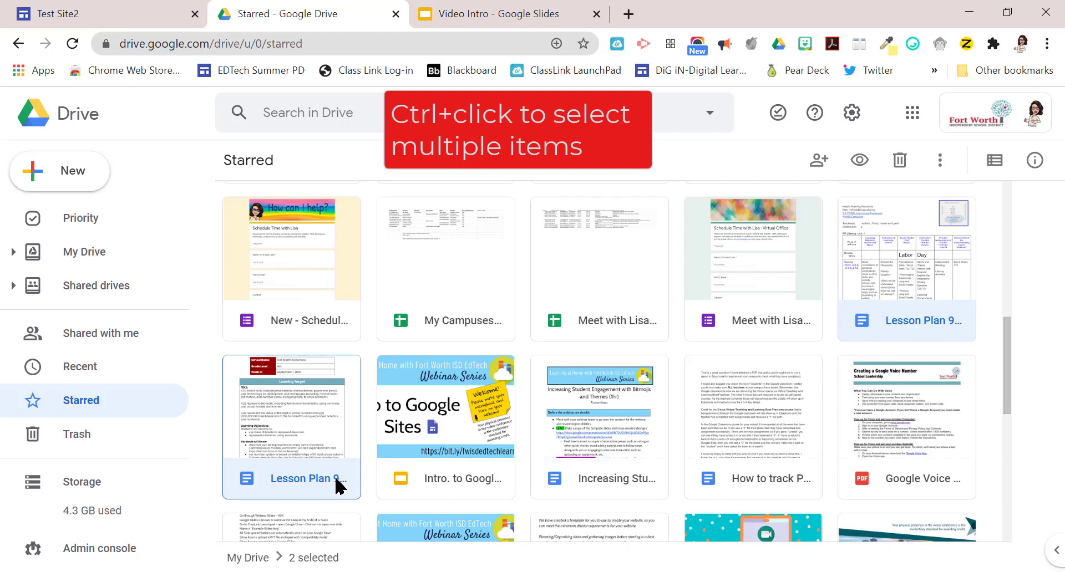
right_click(859, 220)
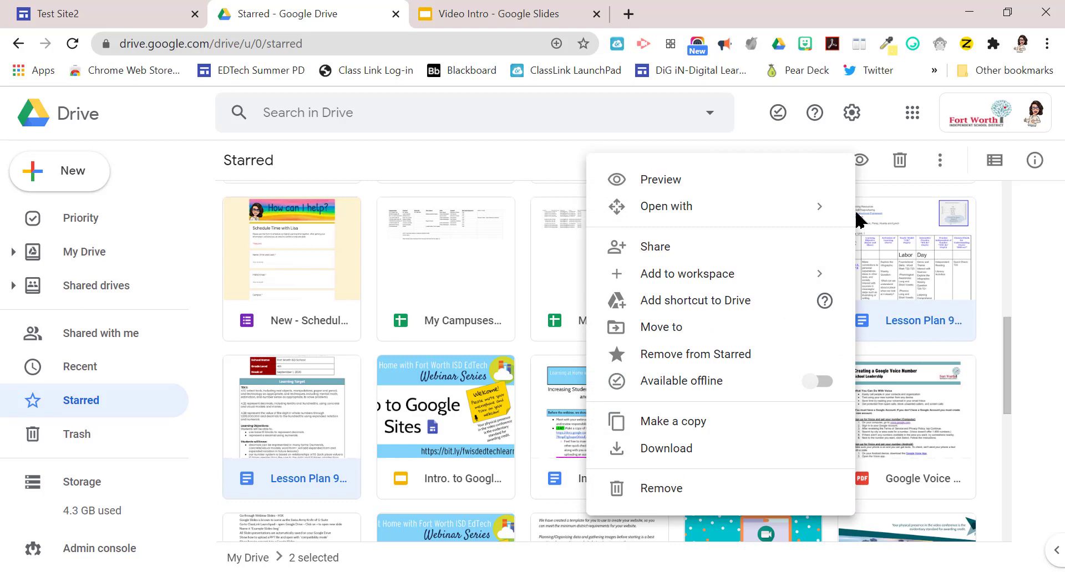
click(692, 331)
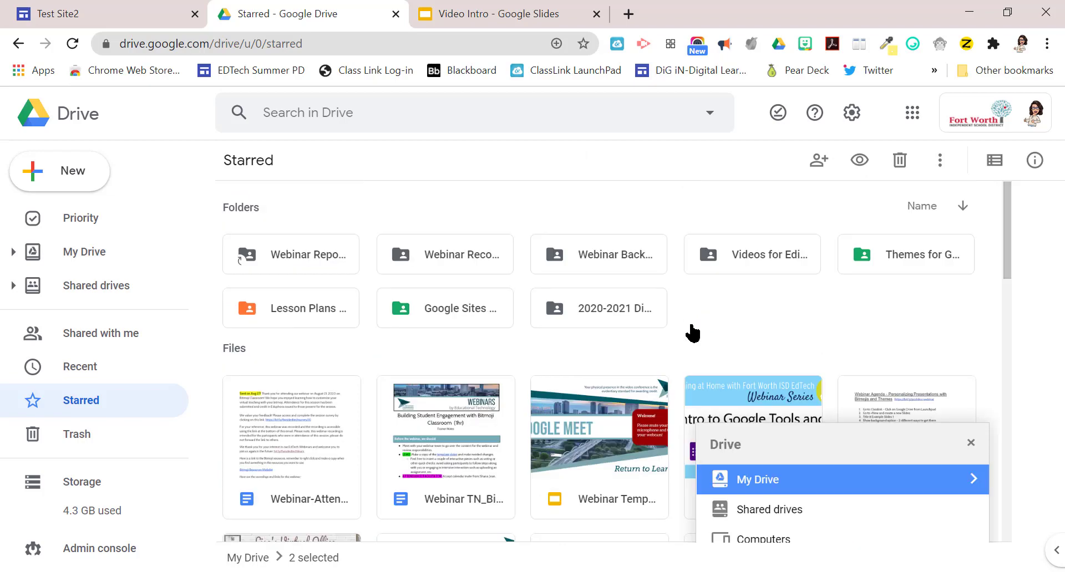
scroll(998, 355, down, 5)
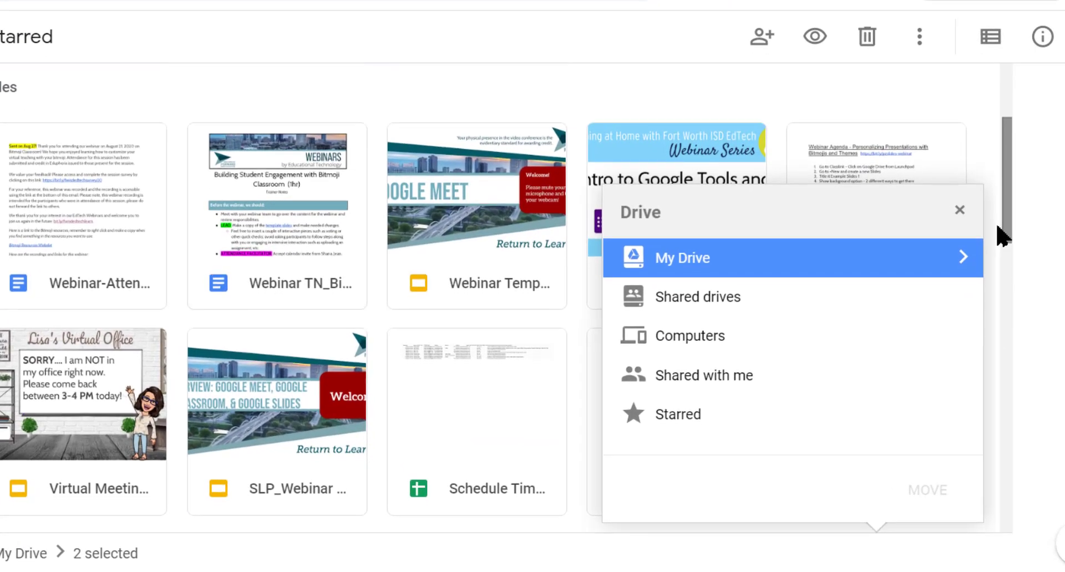
scroll(999, 333, down, 2)
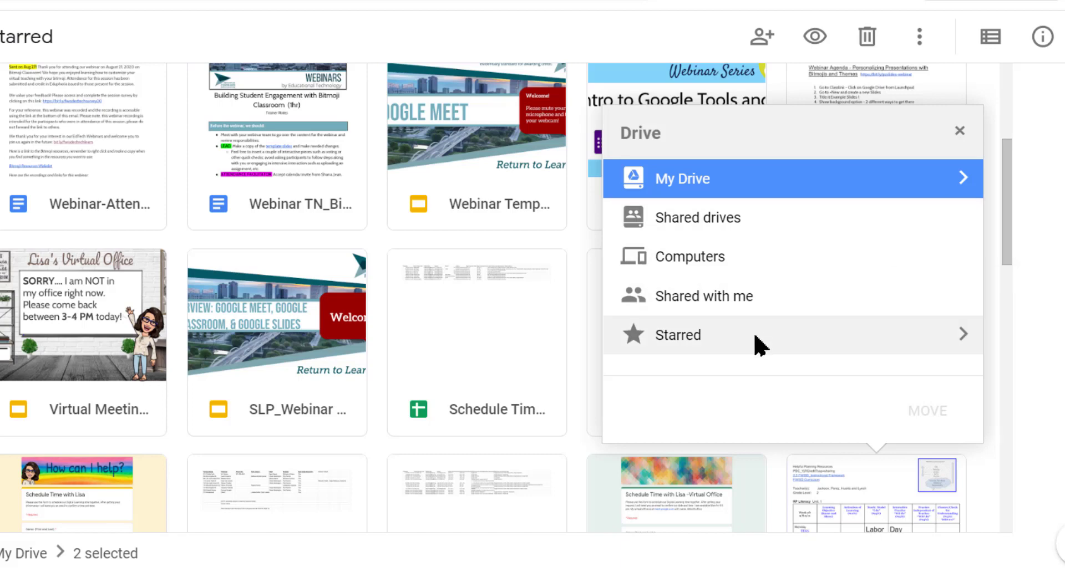
click(761, 345)
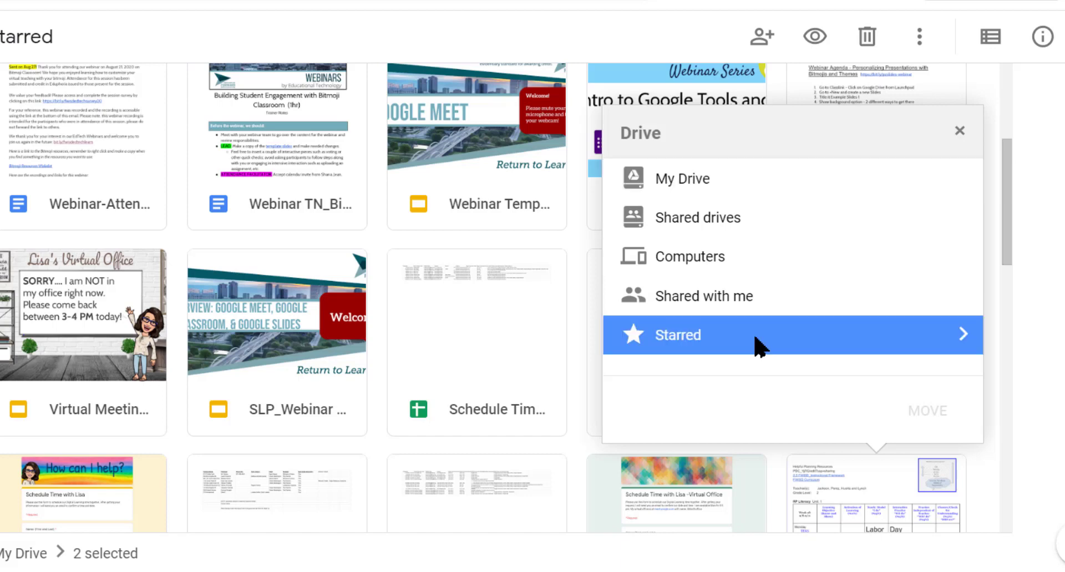
click(952, 336)
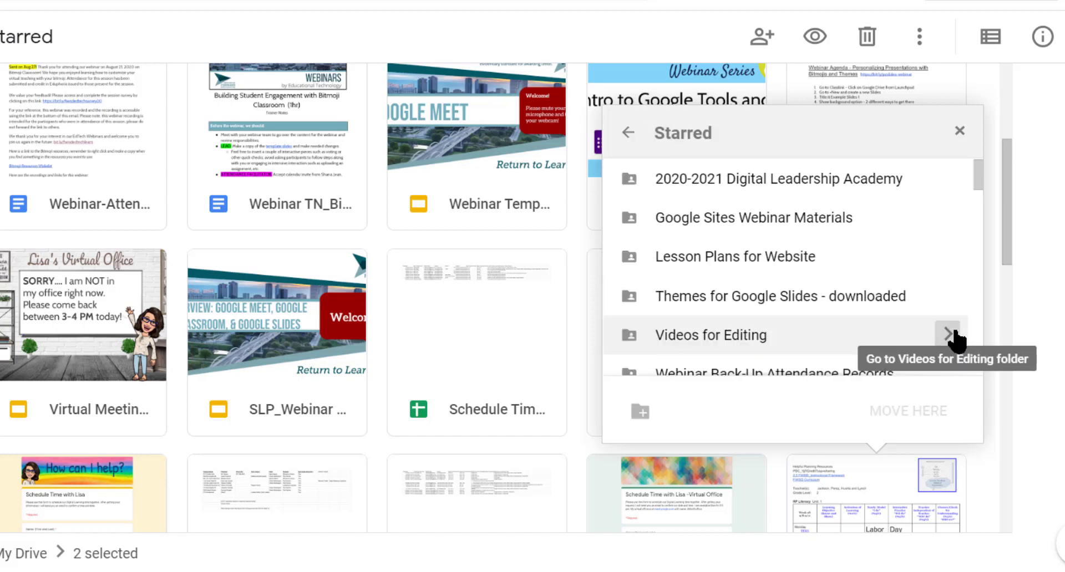
scroll(954, 287, down, 1)
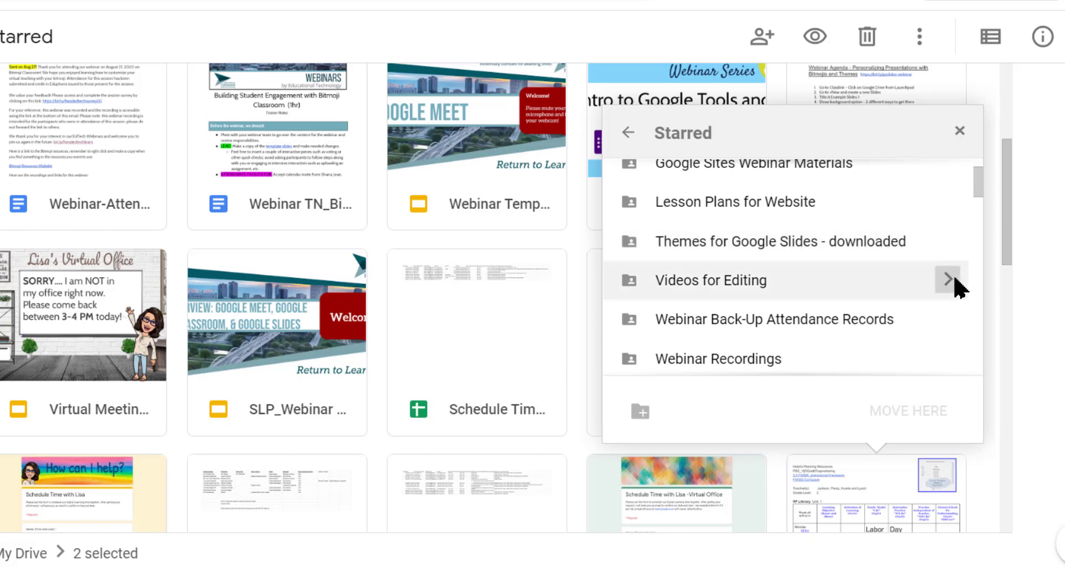
click(887, 209)
click(936, 417)
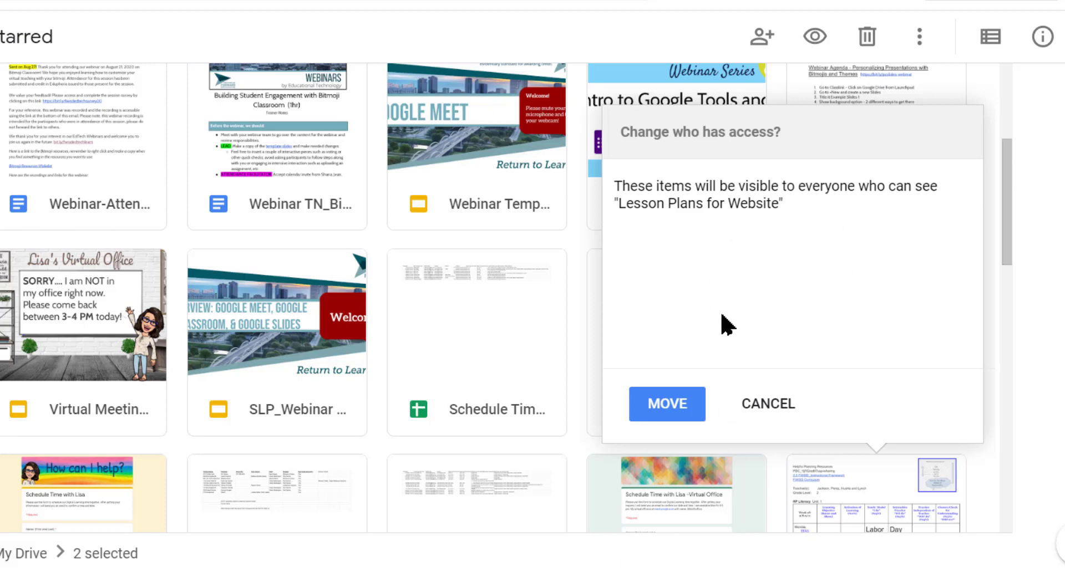
click(667, 404)
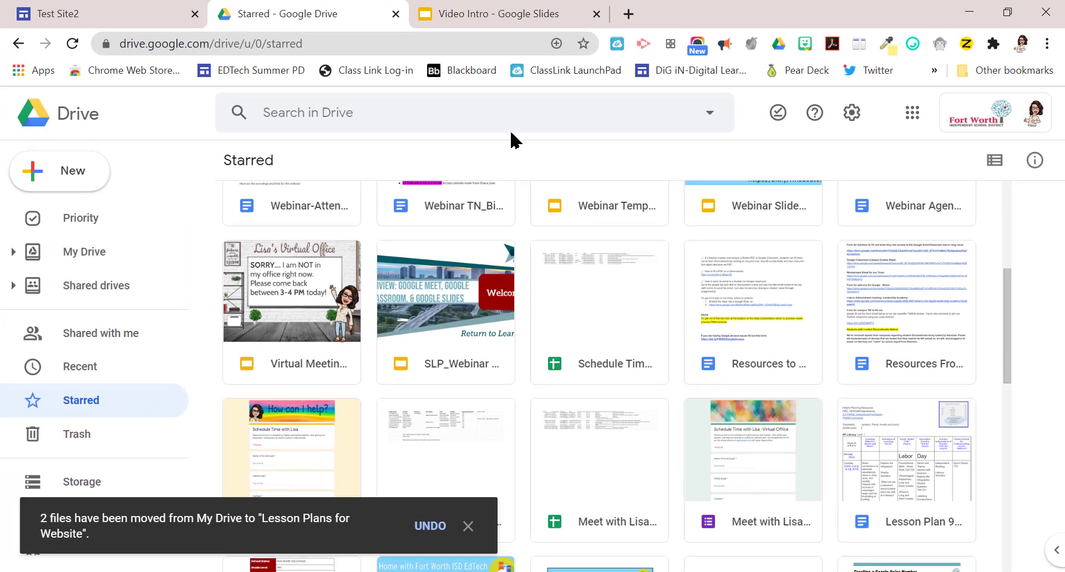
- Switch to the Test Site2 editor in Google Sites, embed the "Lesson Plans for Website" Drive folder below the Lesson Plans heading, and widen its frame
scroll(492, 333, up, 5)
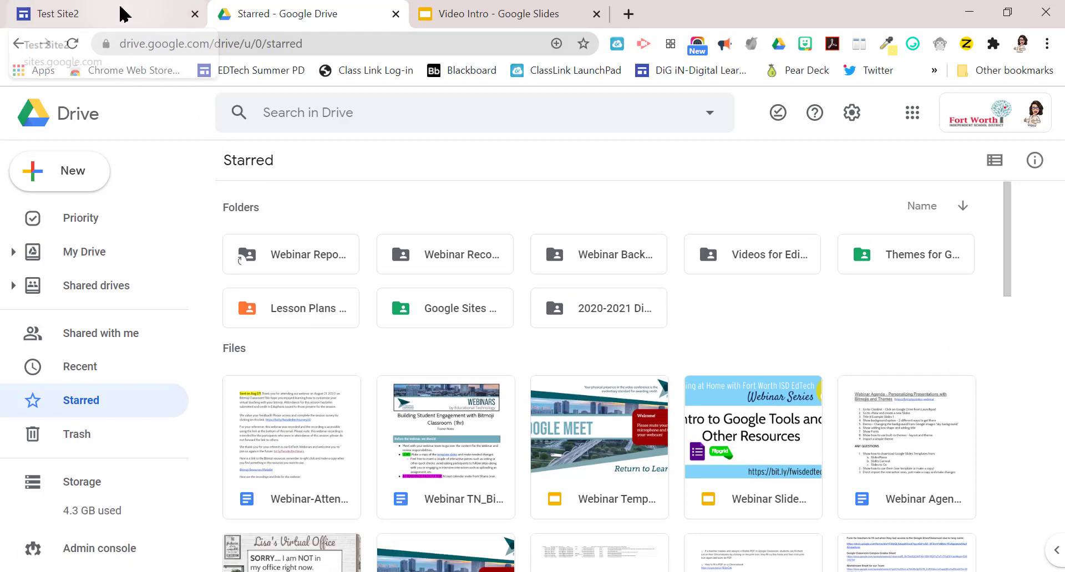
click(121, 19)
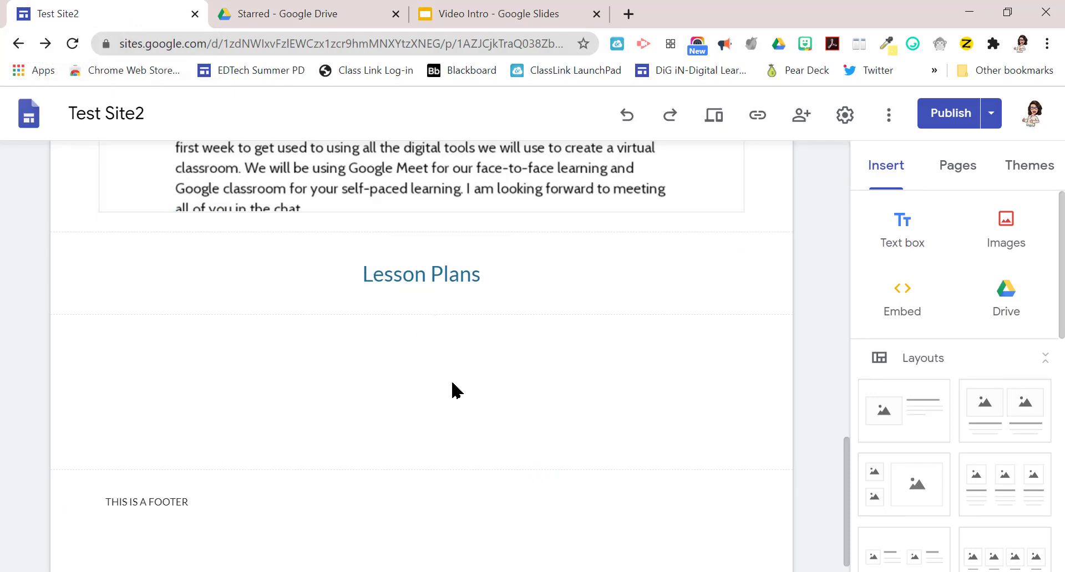
double_click(420, 364)
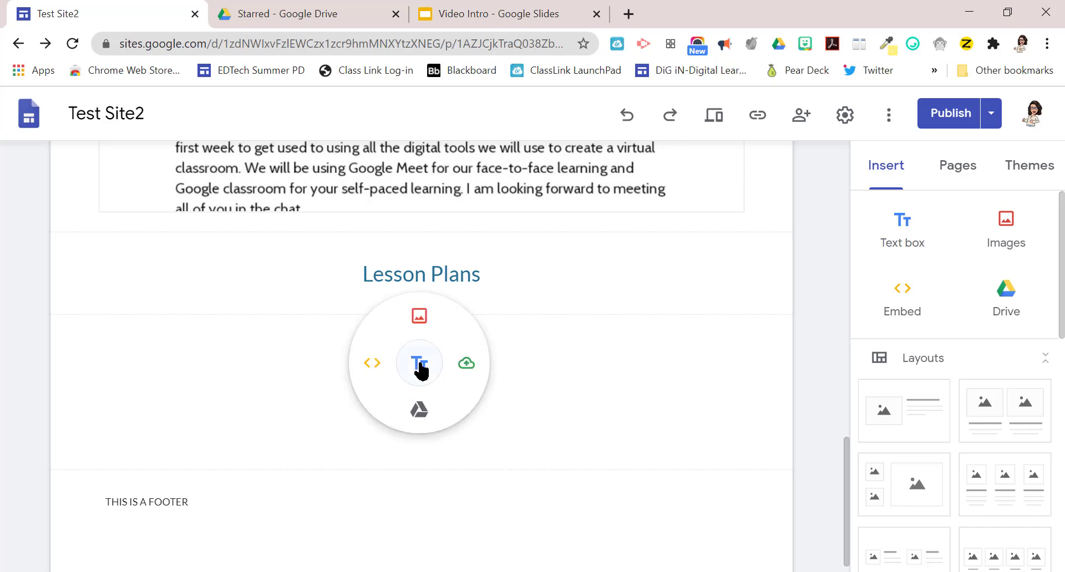
click(420, 415)
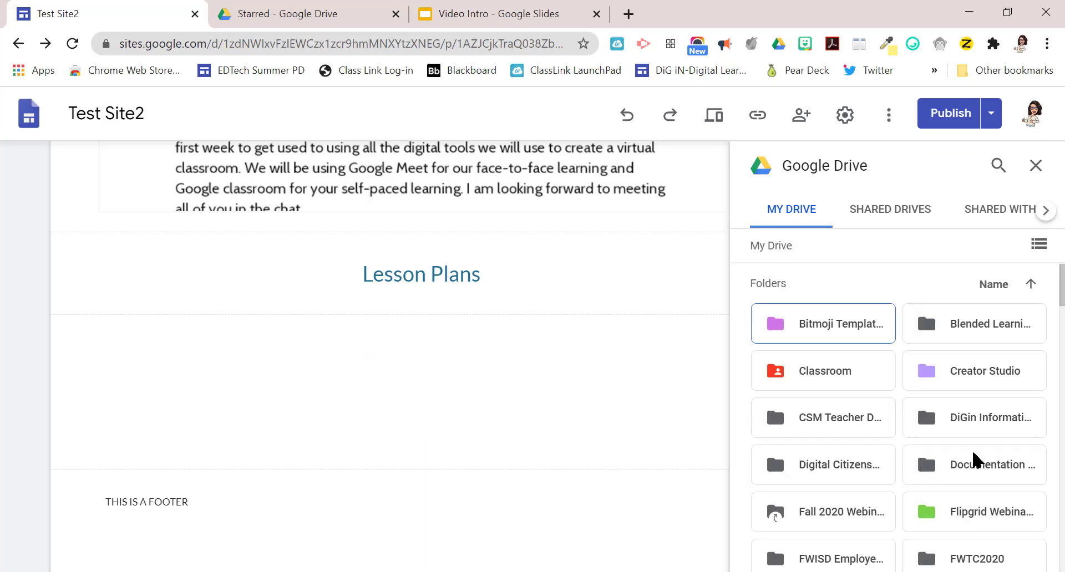
scroll(975, 460, down, 3)
scroll(975, 460, down, 4)
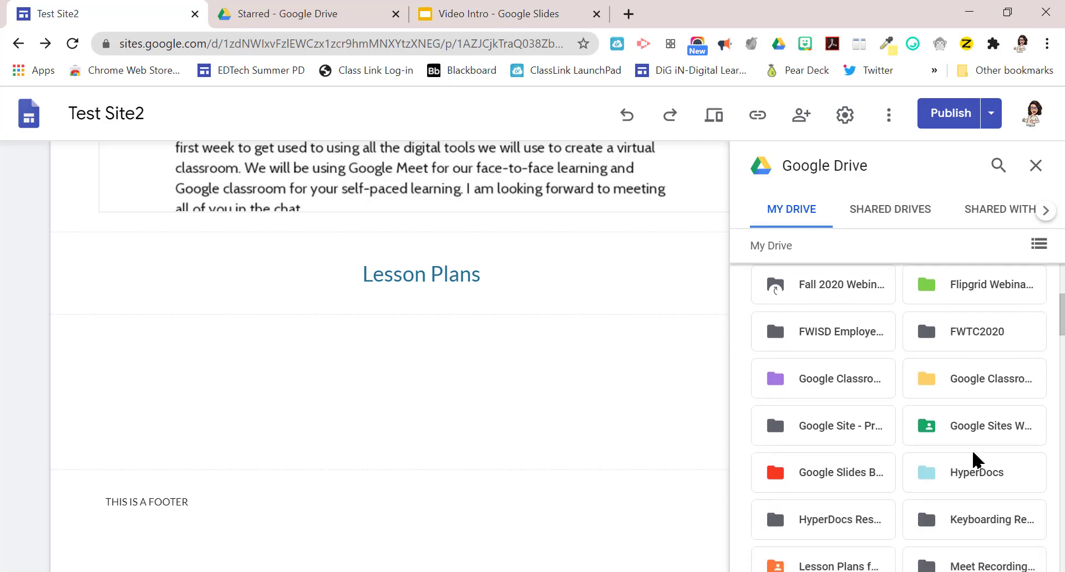
click(828, 439)
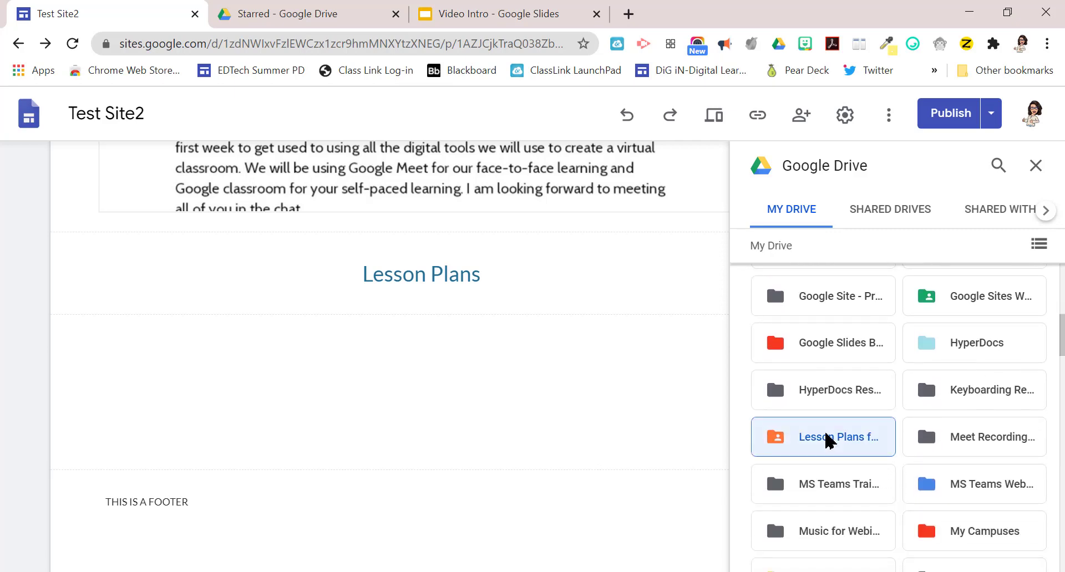
click(1031, 562)
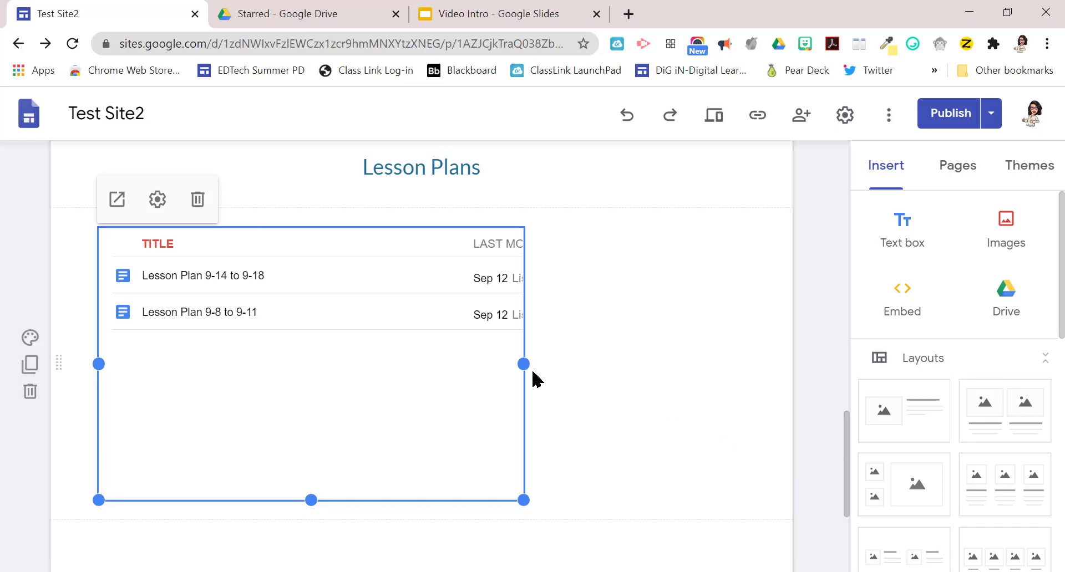
drag(526, 364, 721, 388)
- Review the site's changes and publish the updated Home page
scroll(721, 388, up, 15)
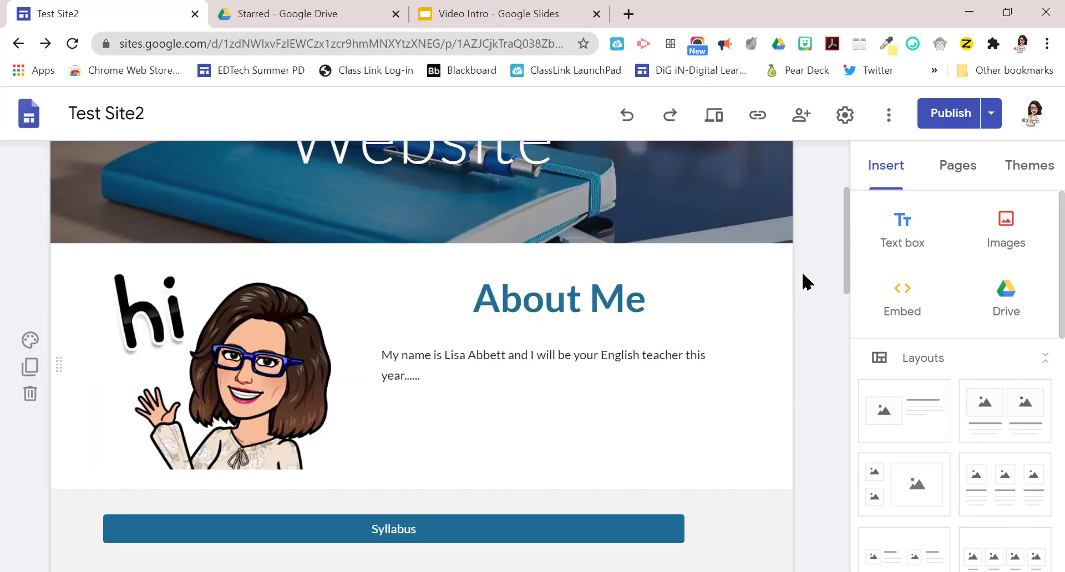
click(963, 123)
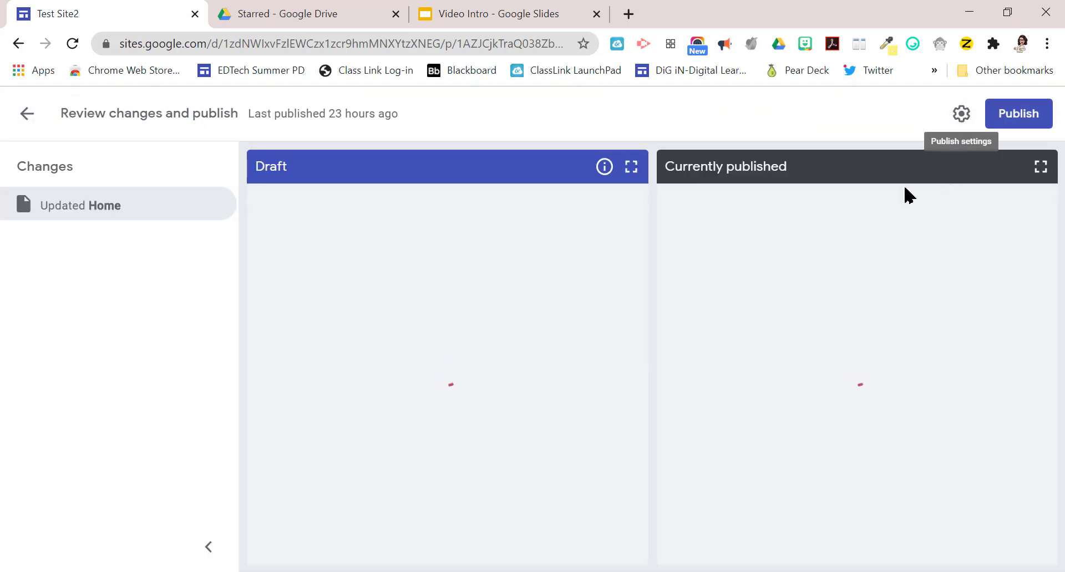
click(1031, 114)
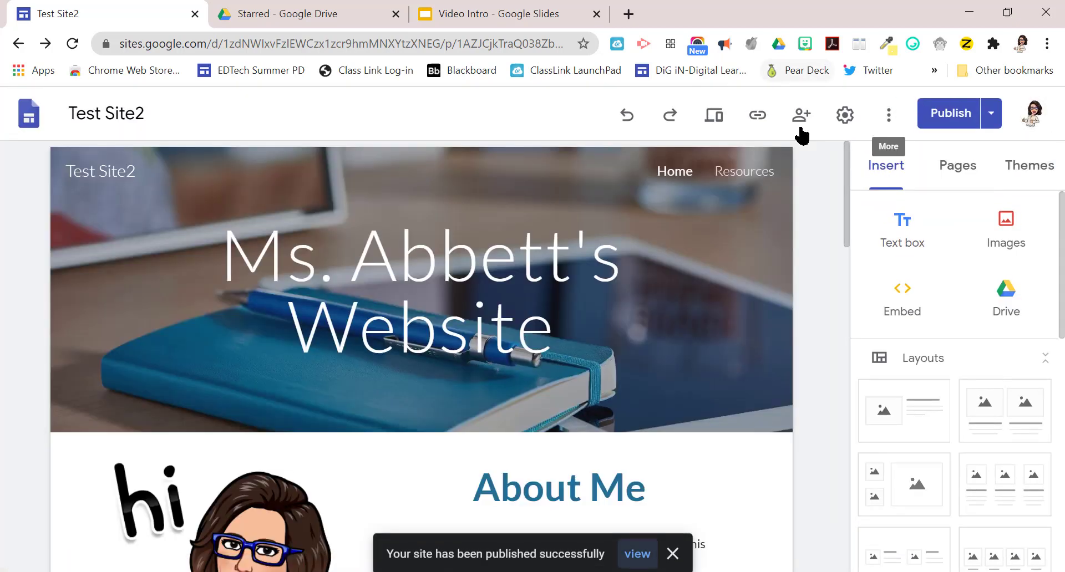
- Copy the published site link and open it in a new browser tab
click(758, 116)
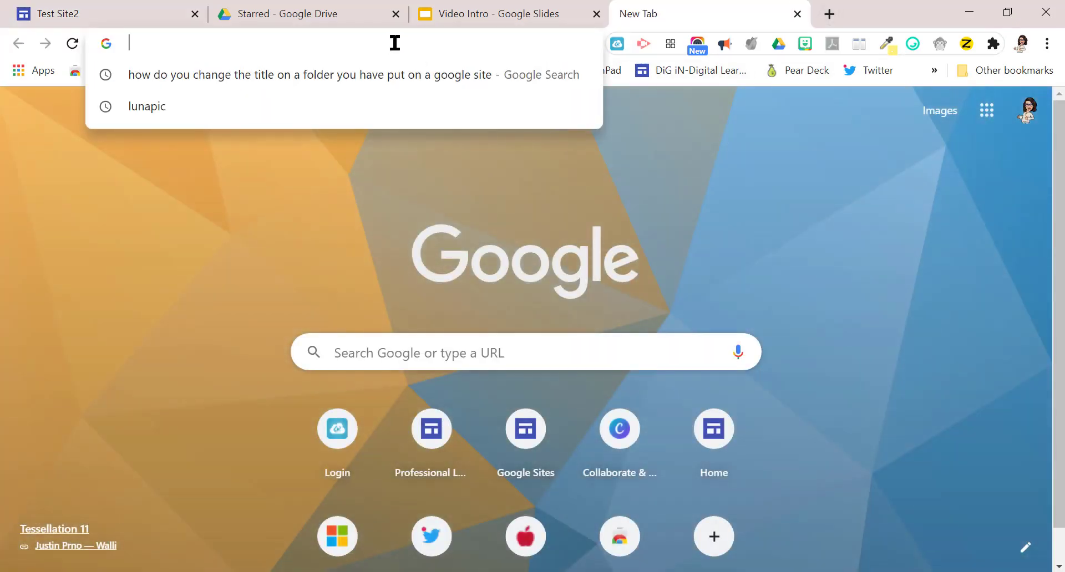
key(ctrl+v)
key(Return)
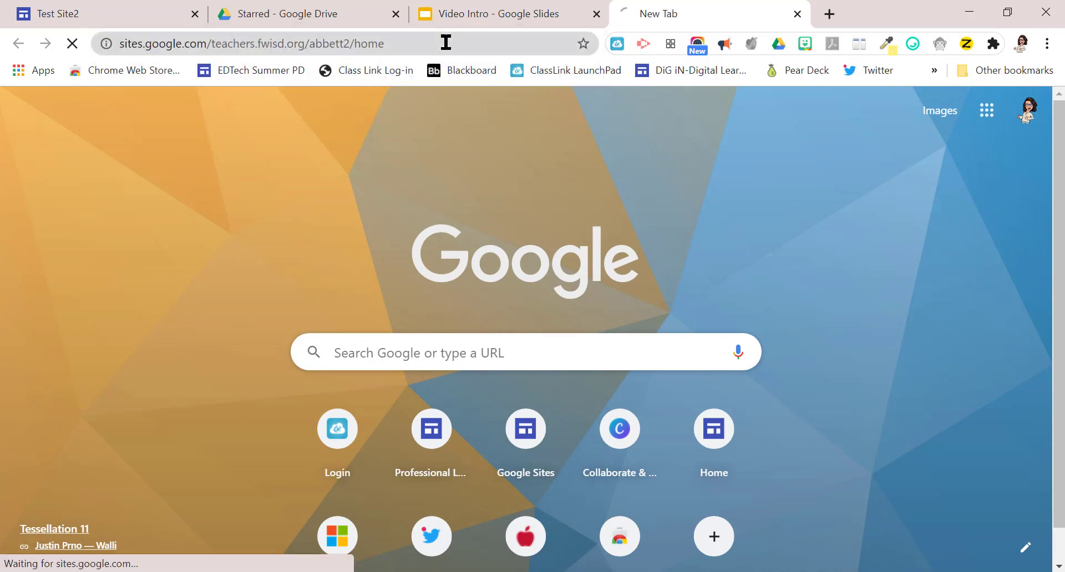
- Examine the embedded folder under the Lesson Plans heading on the published site, and return to the Test Site2 editor
scroll(839, 415, down, 12)
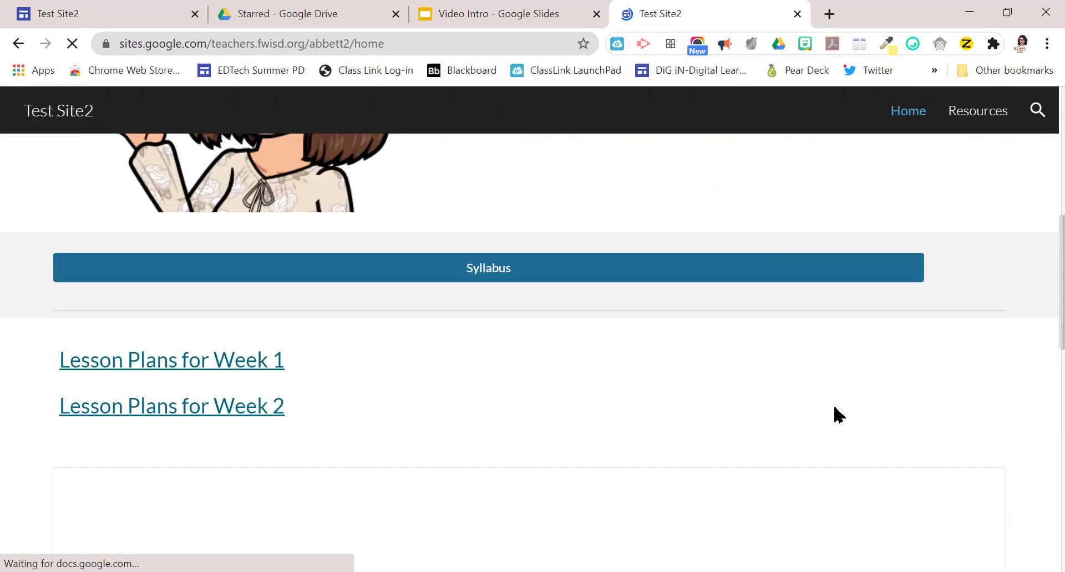
scroll(839, 415, down, 6)
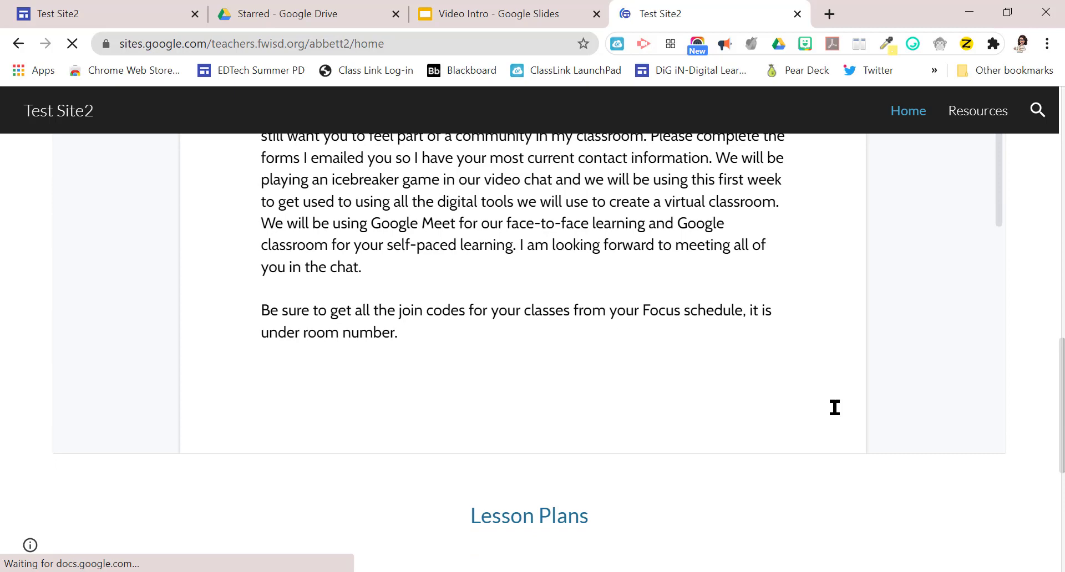
scroll(881, 488, down, 3)
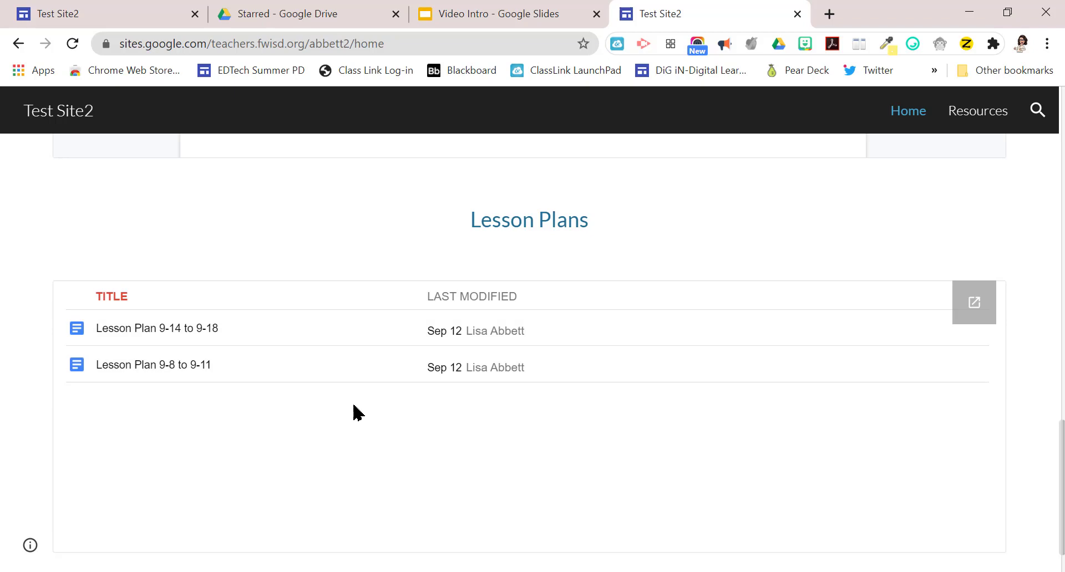
scroll(353, 413, up, 5)
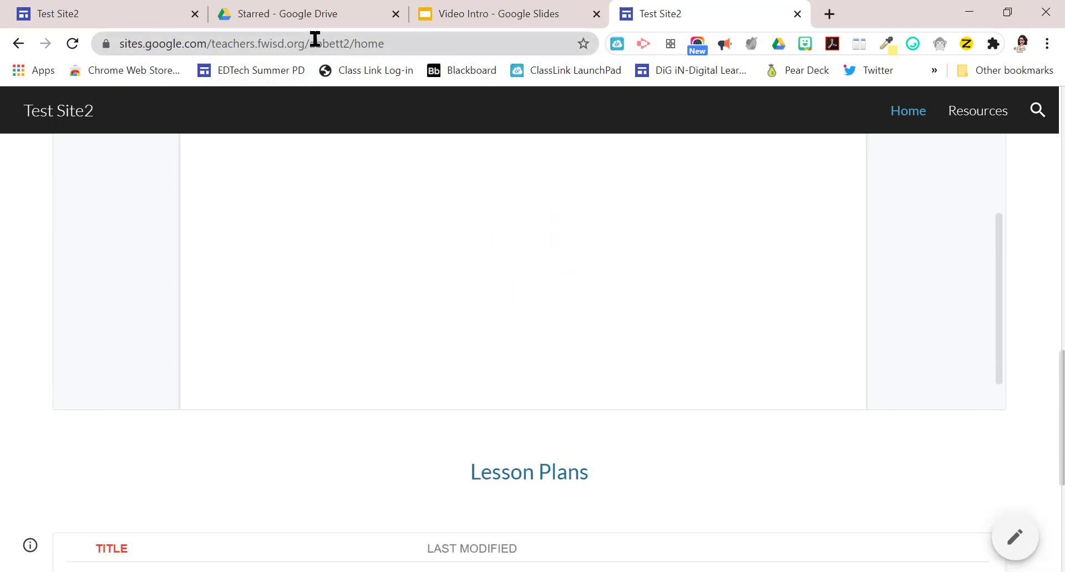
click(139, 13)
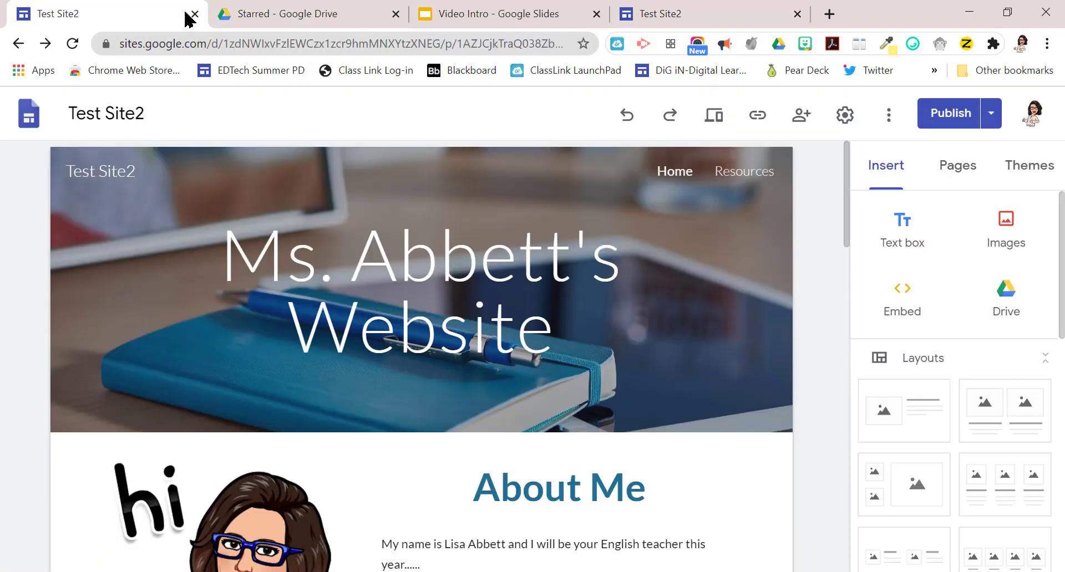